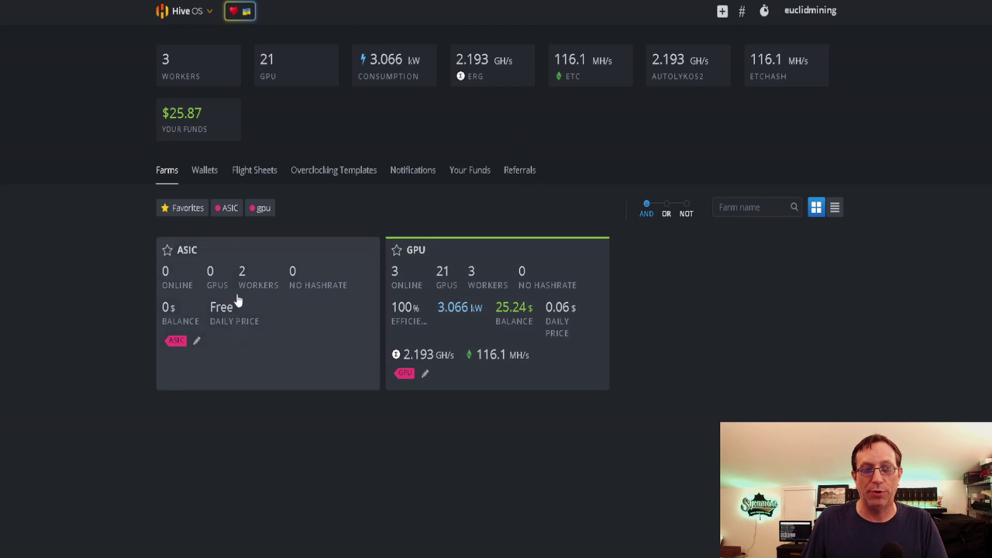
# - From the Wallets list, start a new wallet with ERG as its coin
pyautogui.click(204, 170)
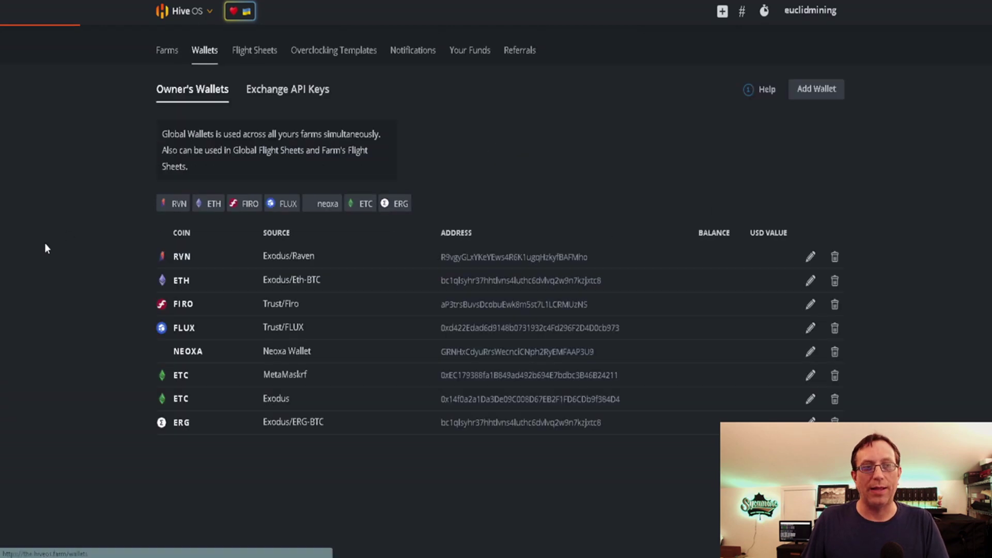
pyautogui.click(828, 93)
pyautogui.click(486, 172)
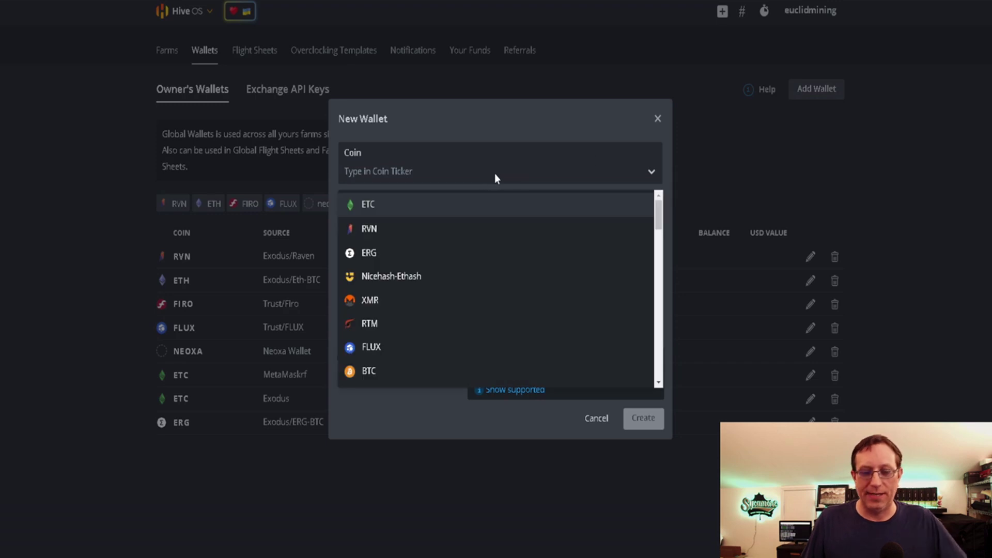
pyautogui.write('erg')
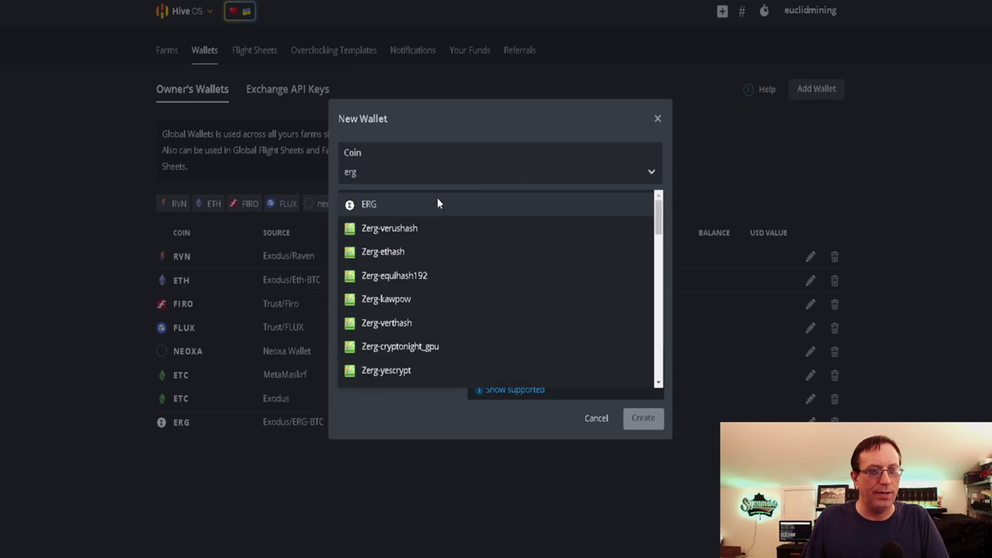
pyautogui.click(426, 211)
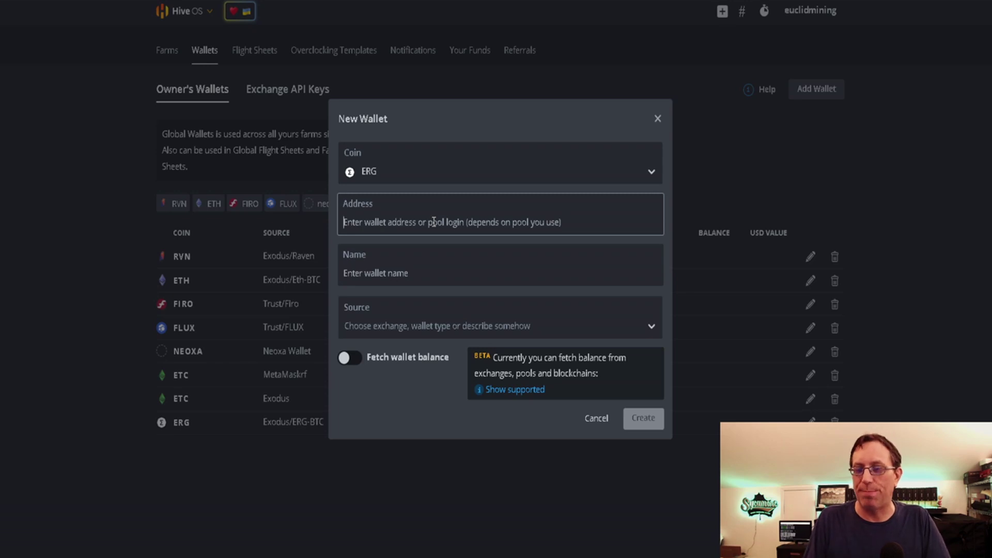
# - Fill in a demo address and a name starting 'Ex', then discard the wallet unsaved
pyautogui.write('gfgg80ggjg')
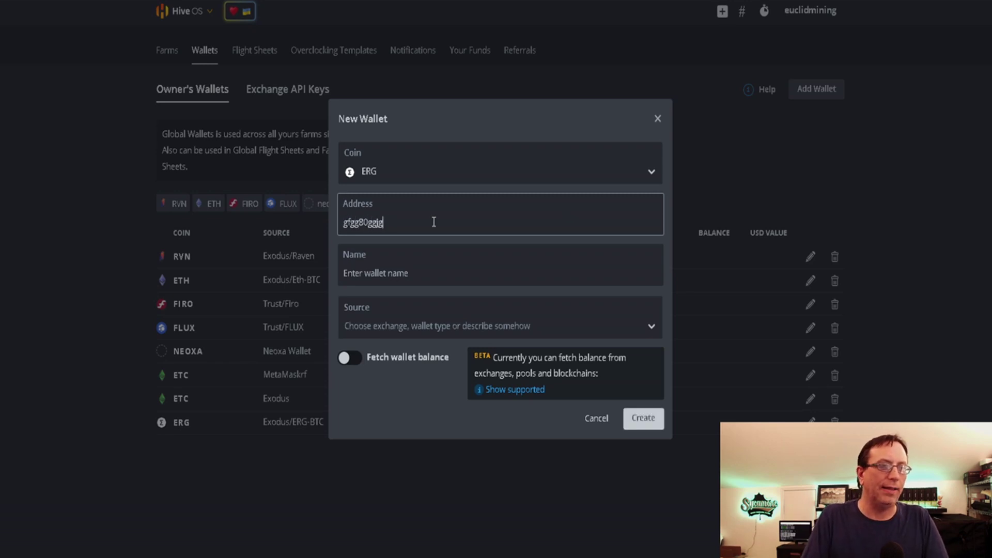
pyautogui.write('8jg8jr8g09egj0erg09eg09reg9reg0')
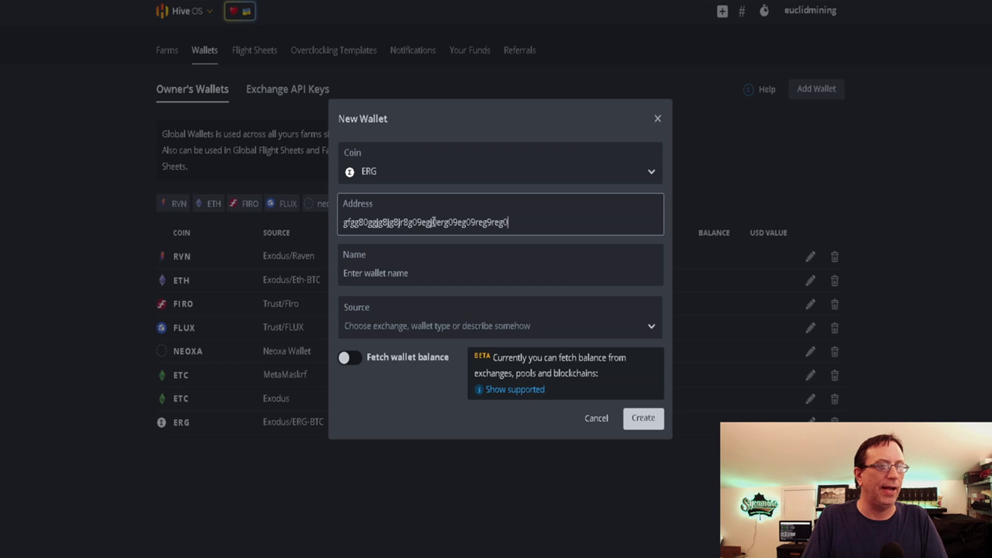
pyautogui.write('ejrgejr')
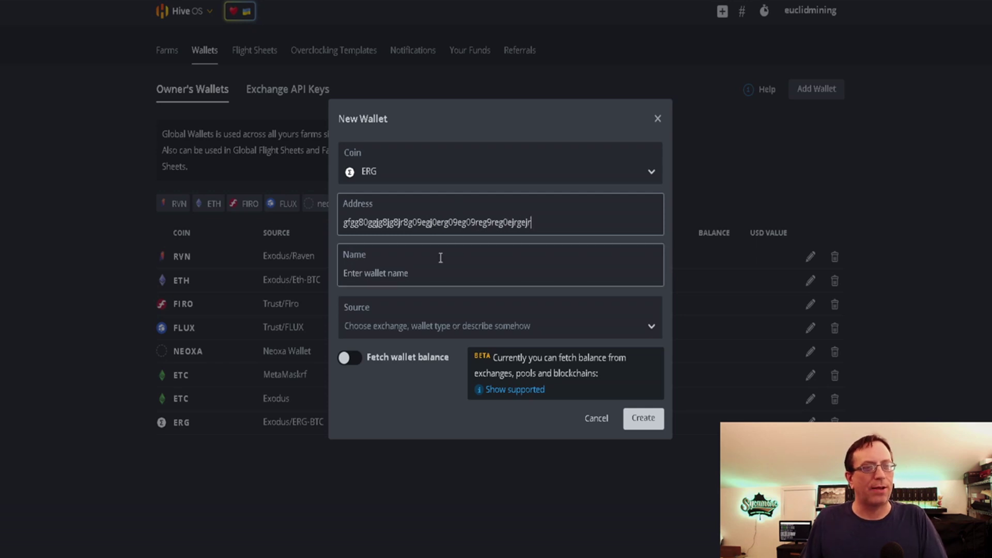
pyautogui.click(419, 274)
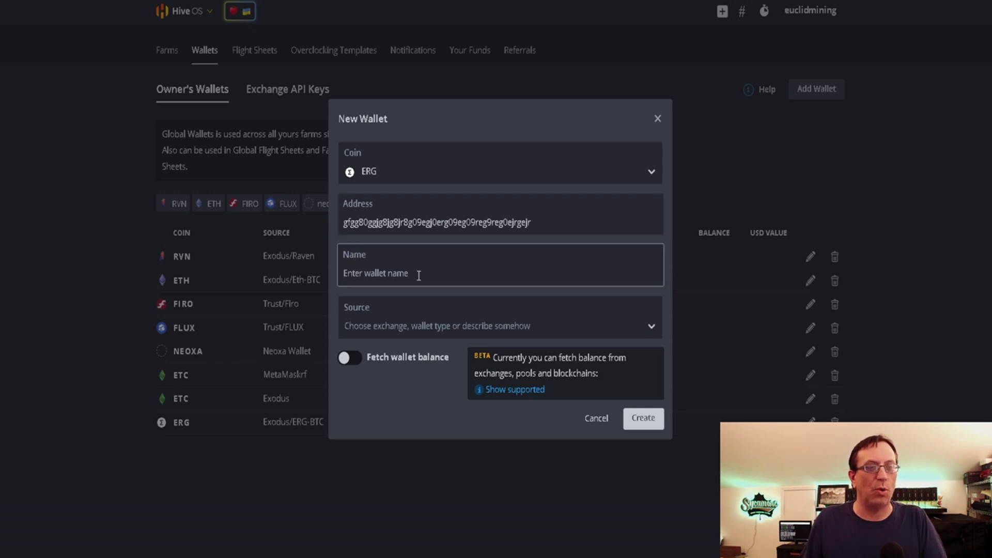
pyautogui.write('Exodus/ERG-BTC')
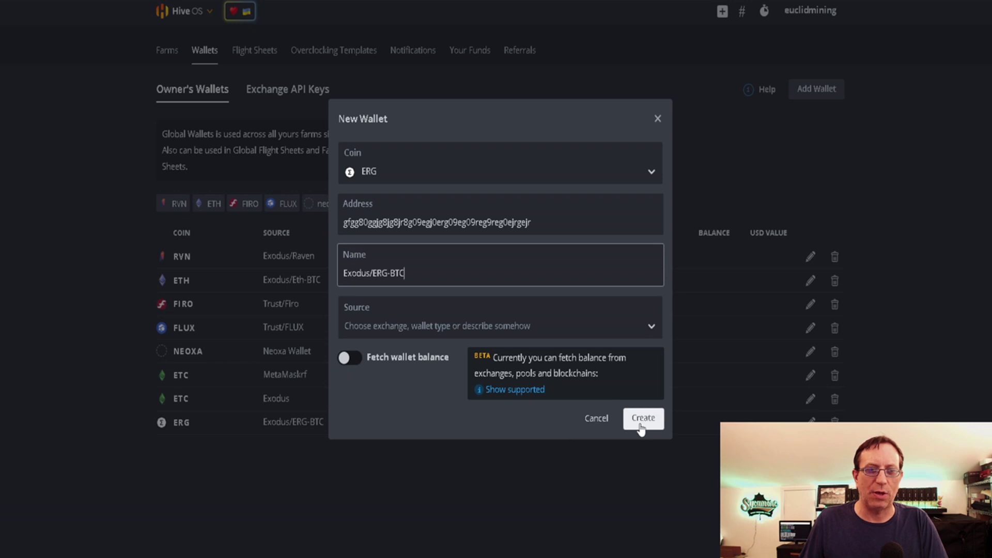
pyautogui.click(603, 420)
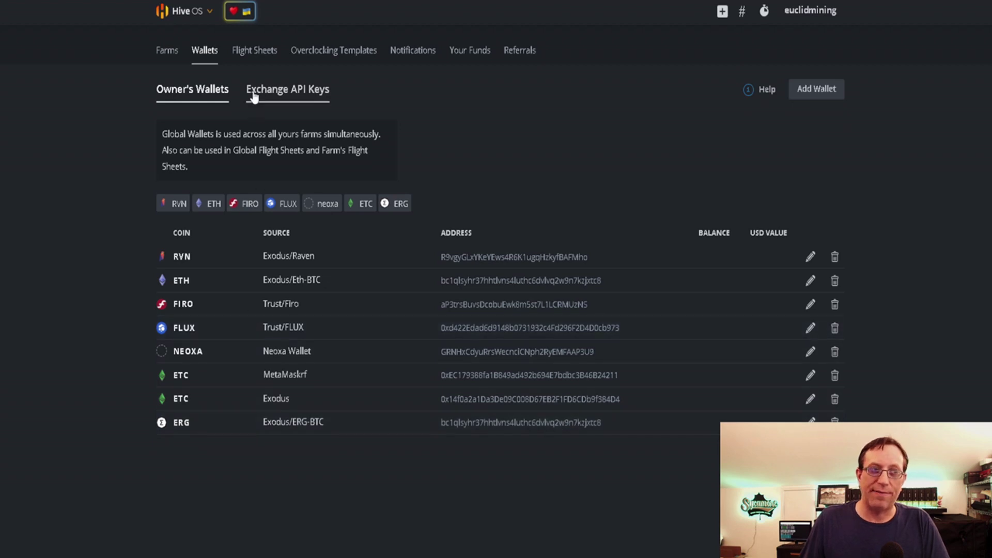
# - On Flight Sheets, set coin ERG and wallet Exodus/ERG-BTC for a new sheet
pyautogui.click(255, 52)
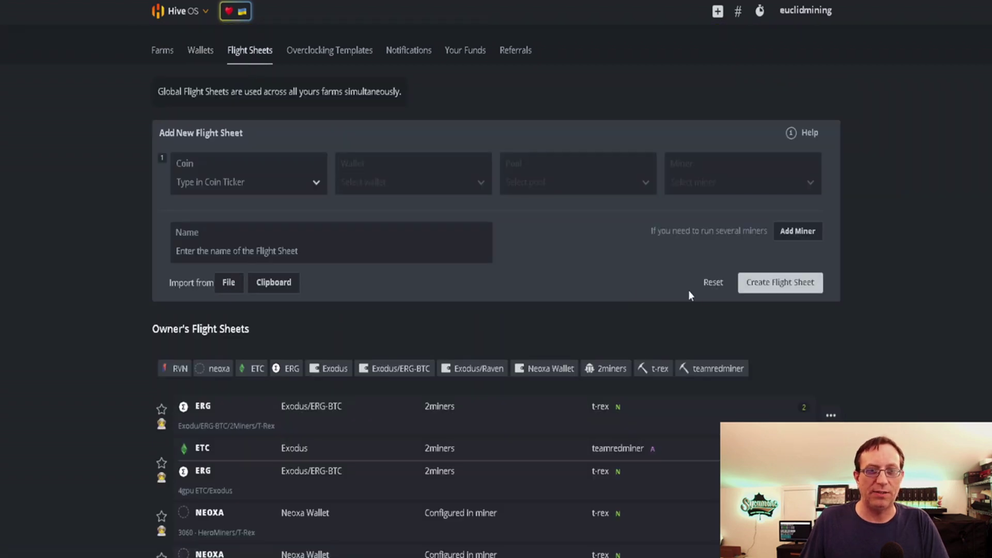
pyautogui.click(295, 184)
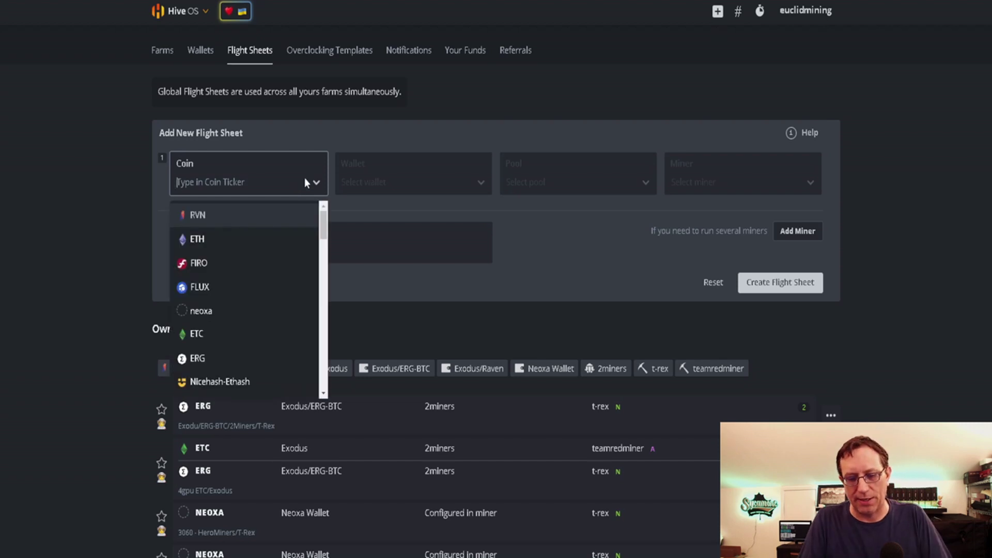
pyautogui.write('erg')
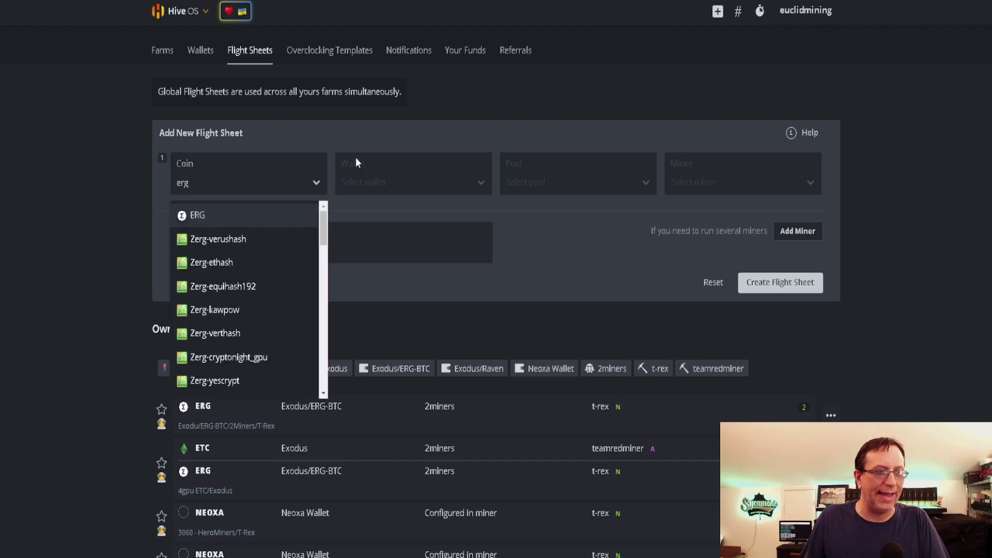
pyautogui.click(250, 216)
pyautogui.click(364, 182)
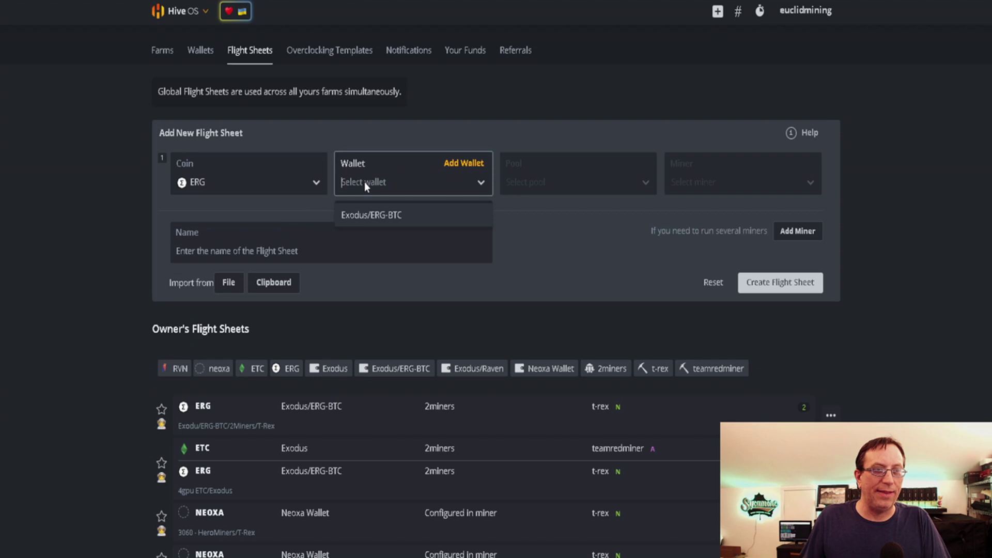
pyautogui.click(367, 215)
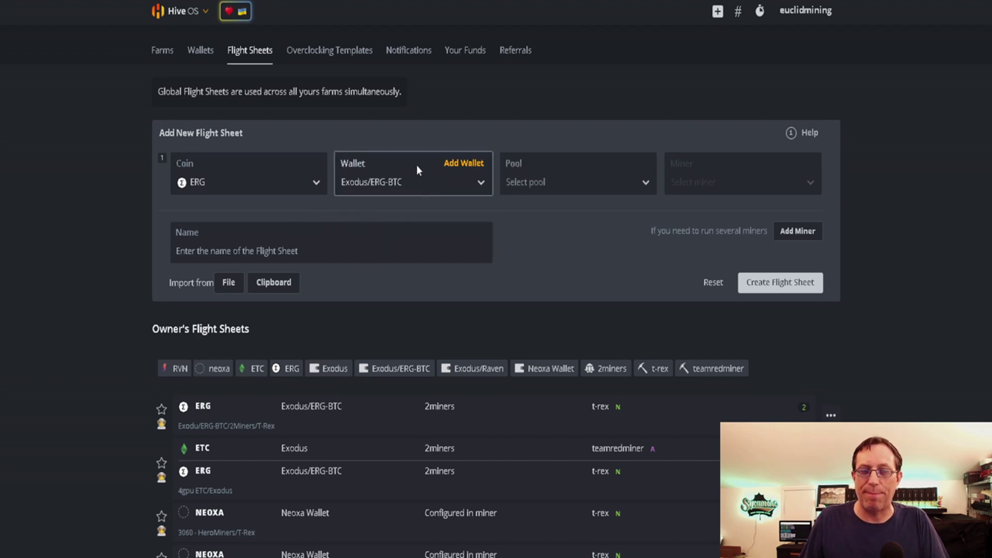
pyautogui.click(542, 181)
# - Choose the 2miners pool with SSL URLs and the US and EU servers, then apply
pyautogui.click(527, 214)
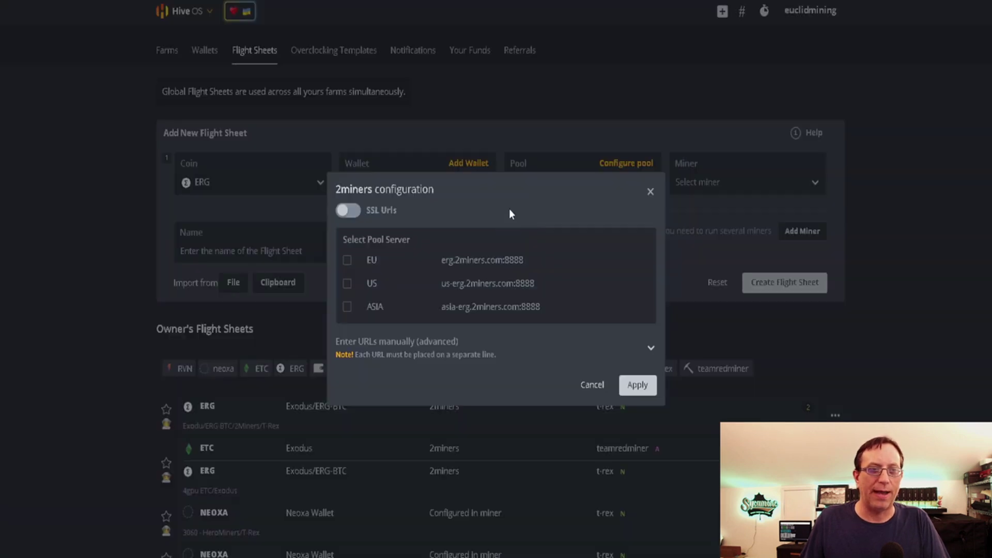
pyautogui.click(355, 212)
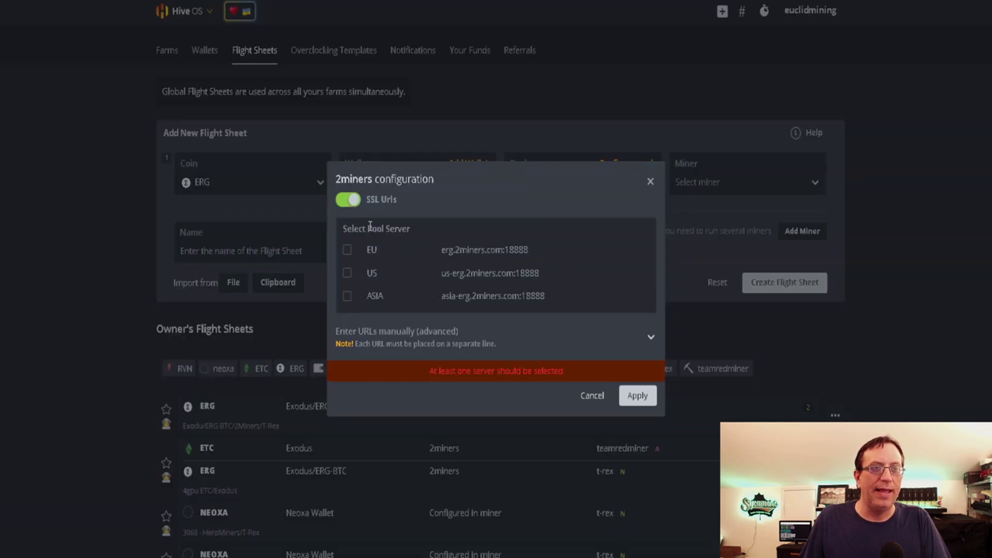
pyautogui.click(347, 274)
pyautogui.click(347, 283)
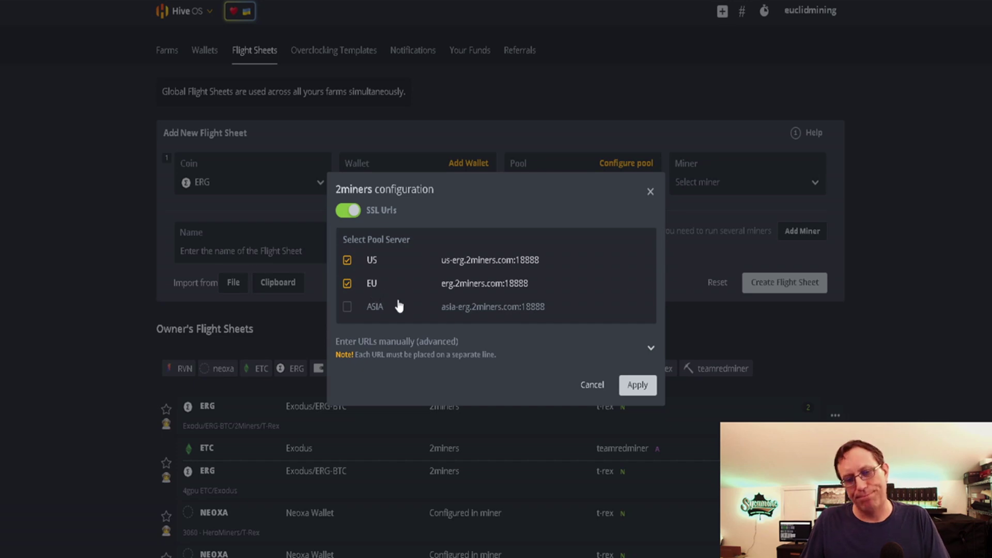
pyautogui.click(635, 391)
# - Choose T-Rex Miner as the flight sheet's miner
pyautogui.click(688, 181)
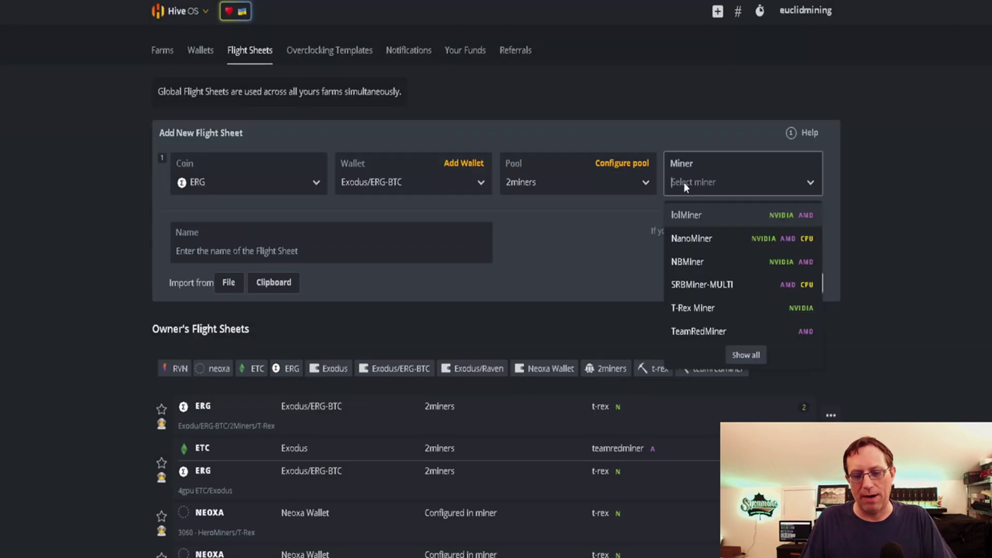
pyautogui.write('t-r')
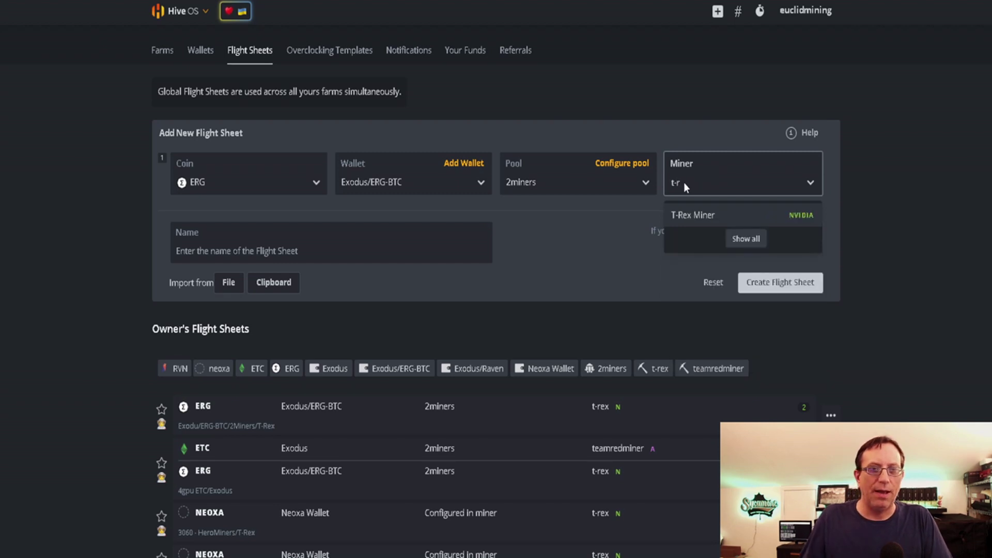
pyautogui.click(681, 215)
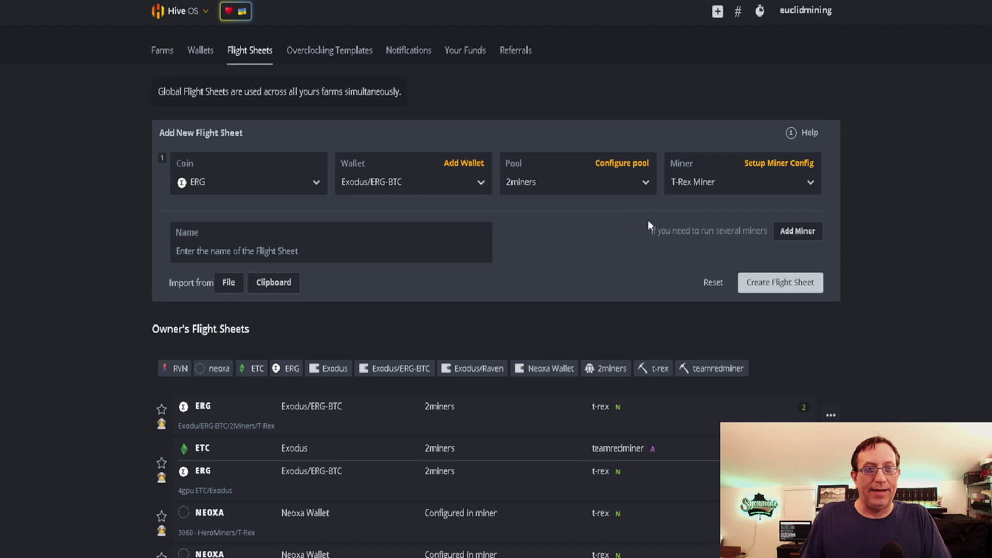
# - Go to the flight sheet name field and scroll through the completed form
pyautogui.click(322, 255)
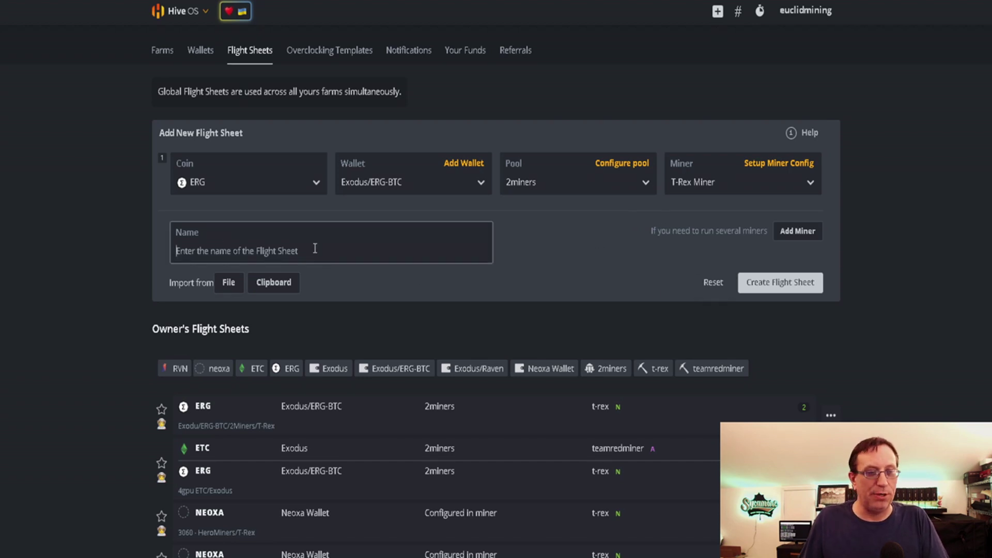
pyautogui.scroll(-2, 95, 350)
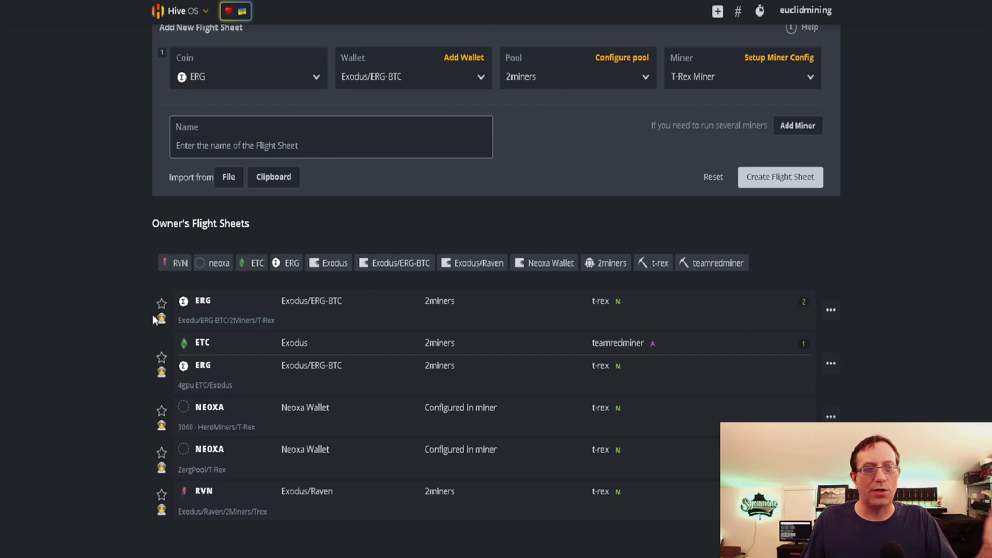
pyautogui.scroll(2, 101, 356)
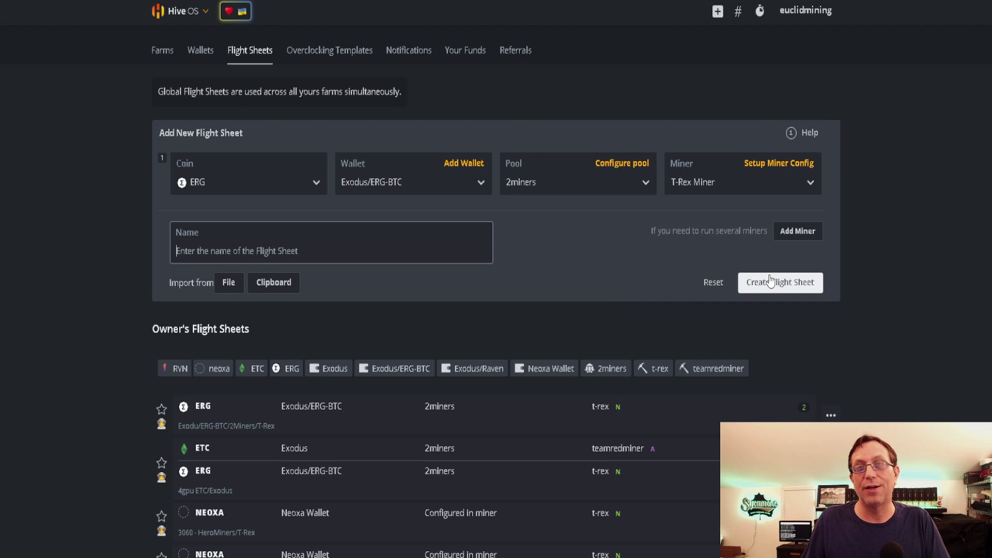
pyautogui.click(42, 261)
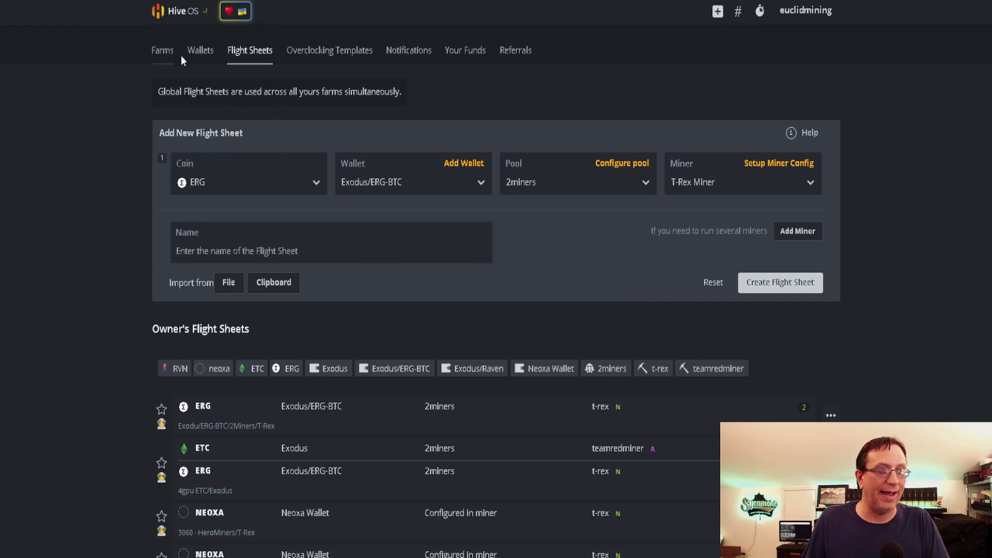
# - Open the rtx3060 eth worker in the GPU farm
pyautogui.click(167, 51)
pyautogui.click(444, 333)
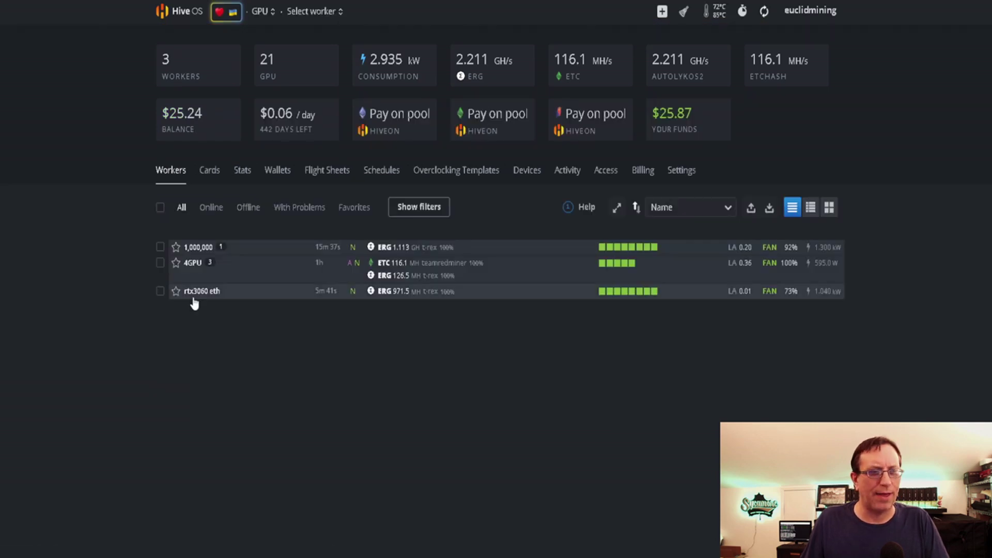
pyautogui.click(194, 293)
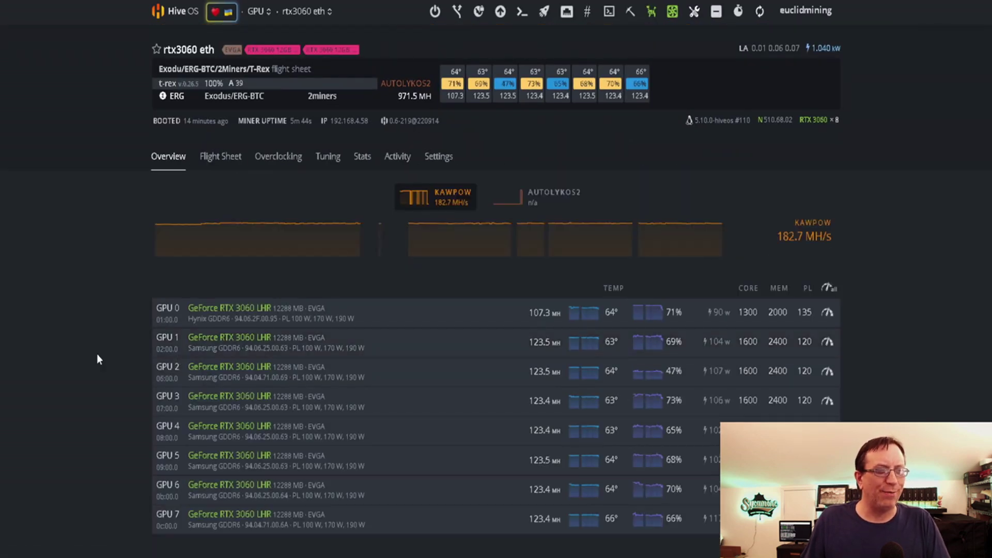
pyautogui.scroll(-1, 100, 351)
pyautogui.scroll(-1, 101, 351)
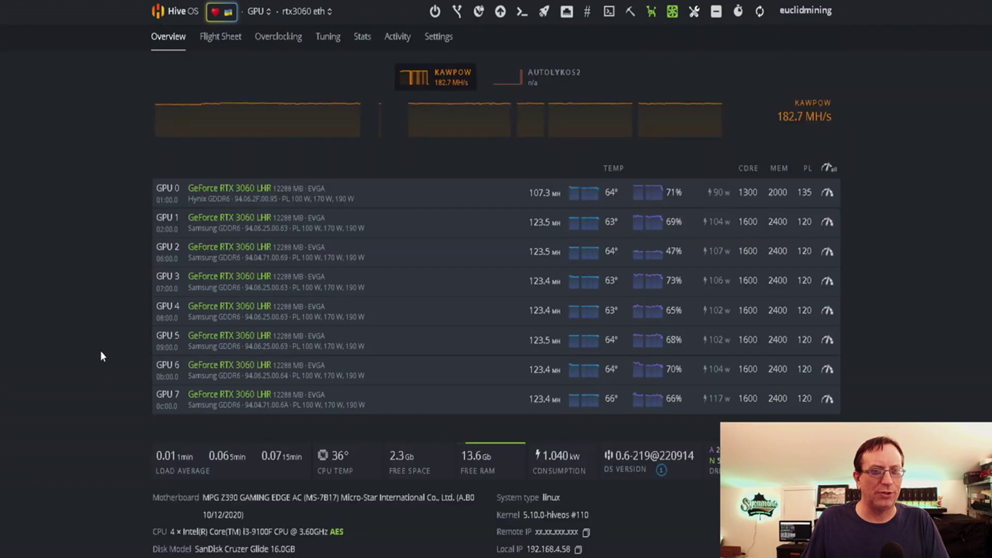
pyautogui.scroll(1, 101, 351)
pyautogui.scroll(1, 100, 351)
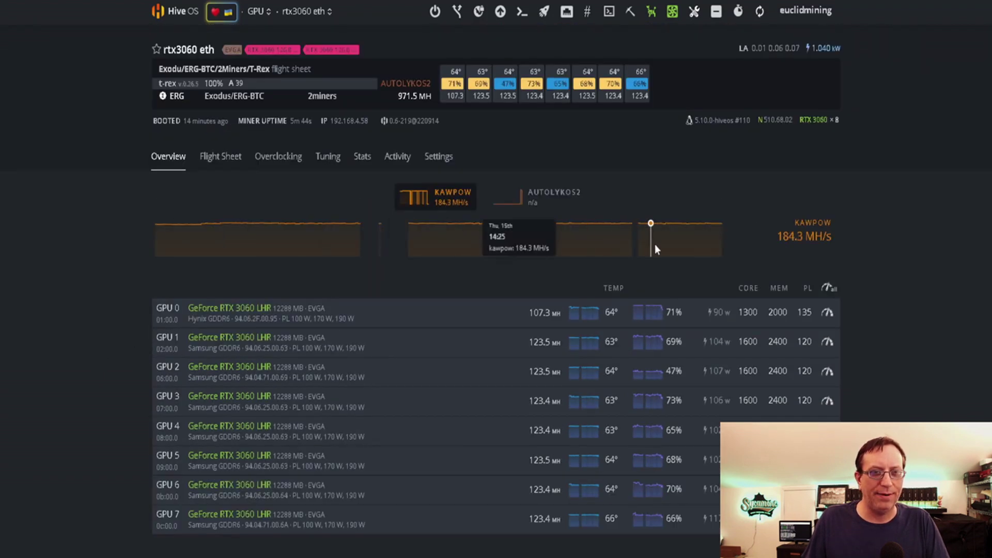
# - Check the worker's flight sheet via Edit then Cancel, and select its wallet address
pyautogui.click(225, 159)
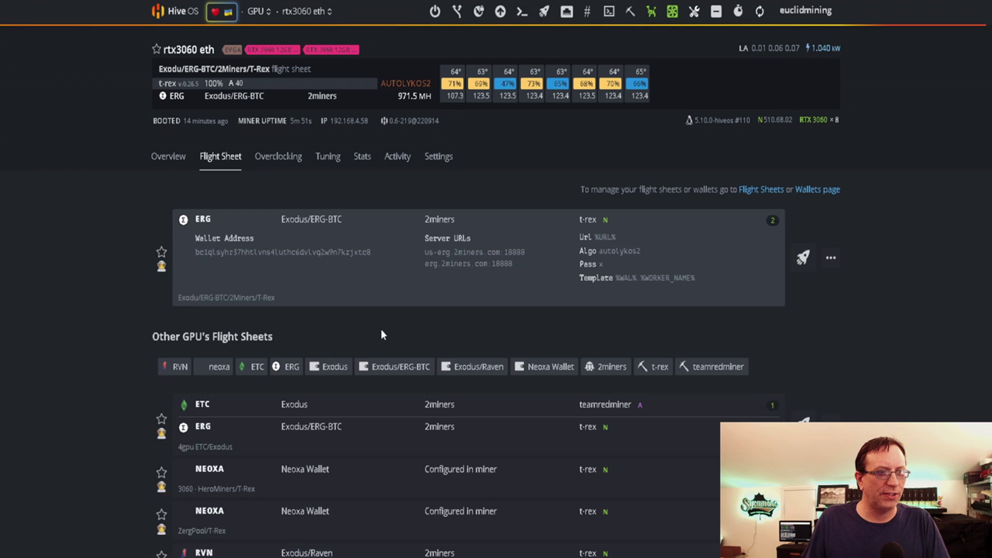
pyautogui.click(830, 258)
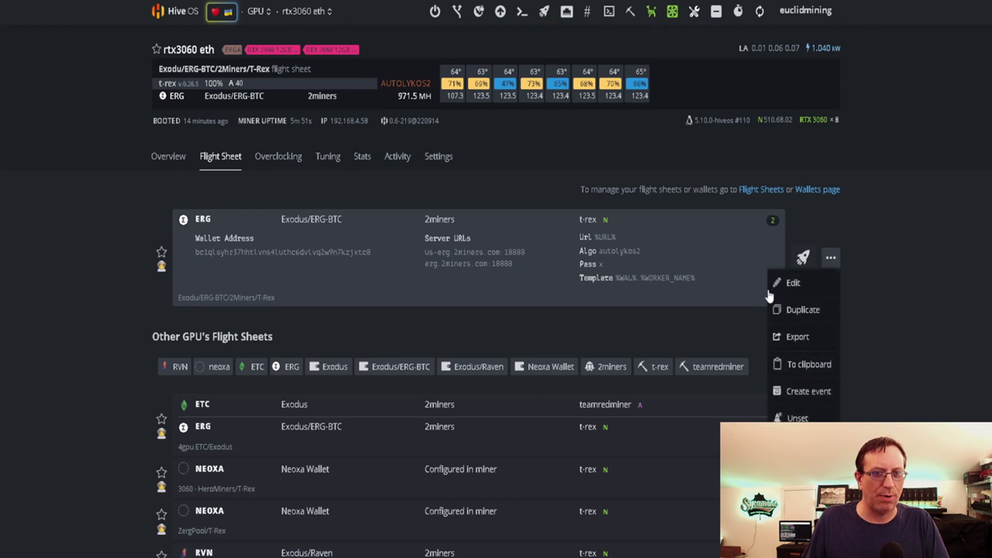
pyautogui.click(788, 284)
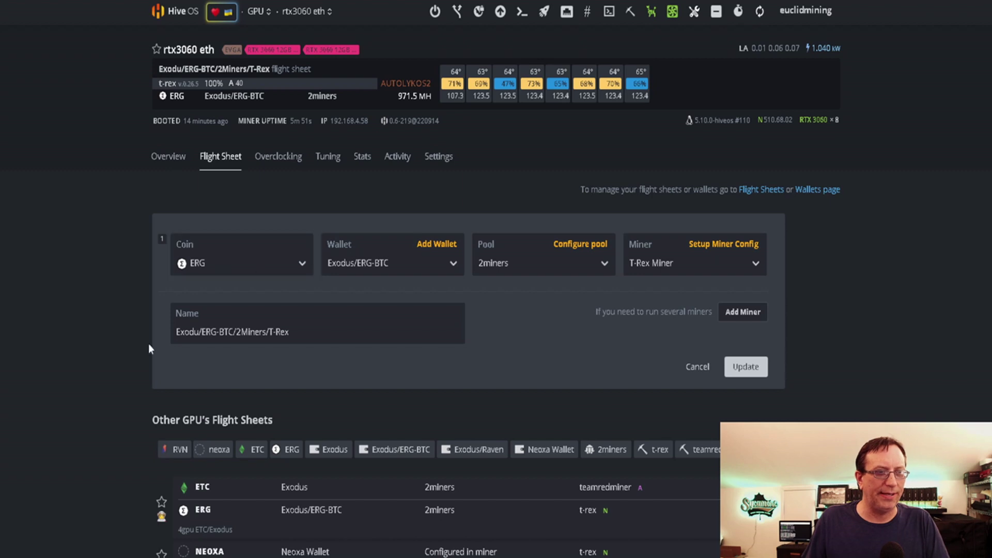
pyautogui.click(696, 367)
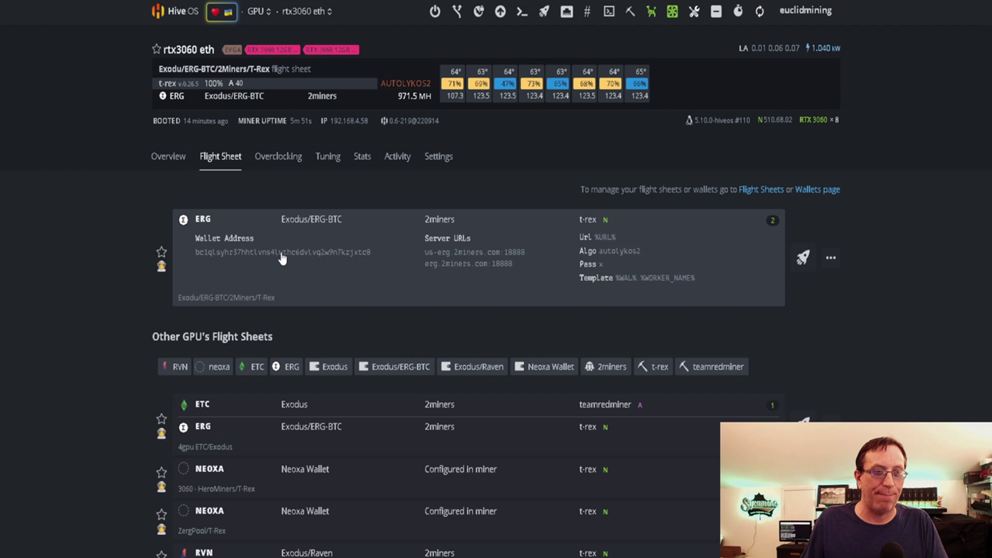
pyautogui.doubleClick(282, 254)
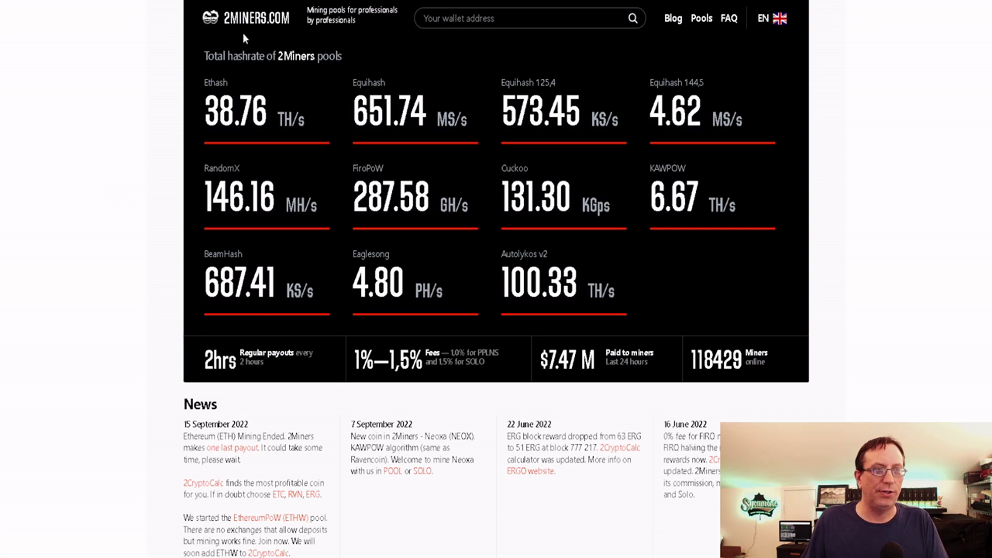
# - On 2miners.com, scroll to the coin cards and open the Ergo pool page
pyautogui.scroll(-5, 124, 217)
pyautogui.scroll(-5, 122, 221)
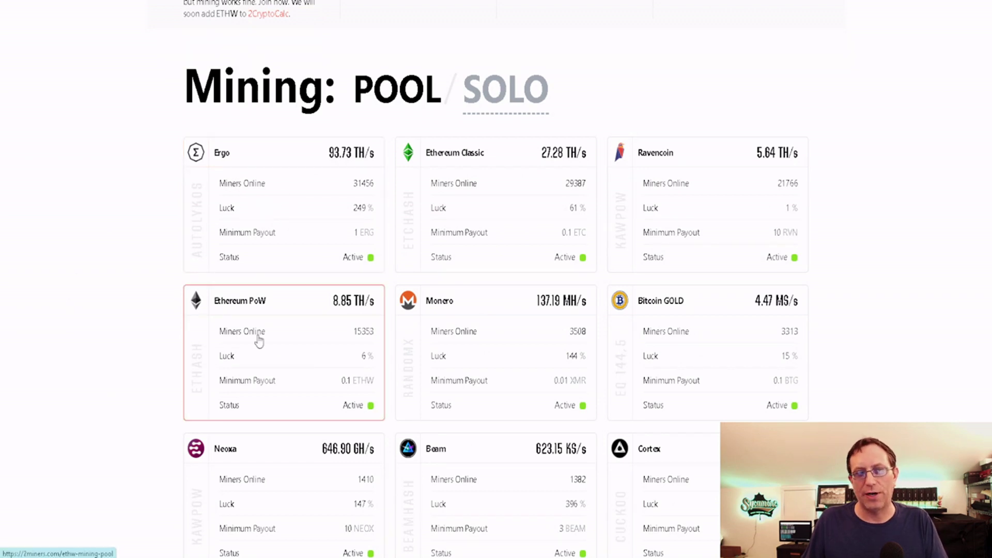
pyautogui.scroll(10, 376, 222)
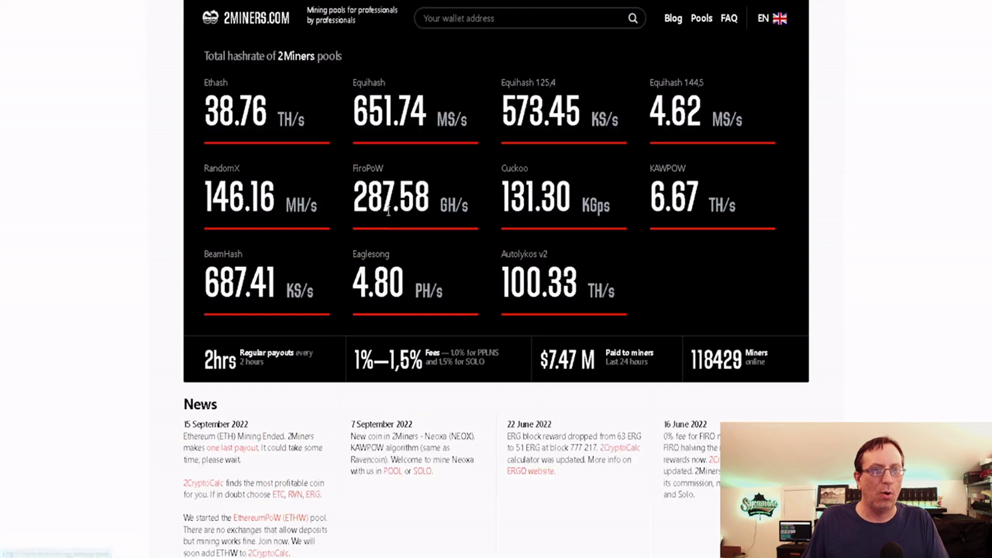
pyautogui.scroll(-2, 137, 221)
pyautogui.scroll(-6, 147, 265)
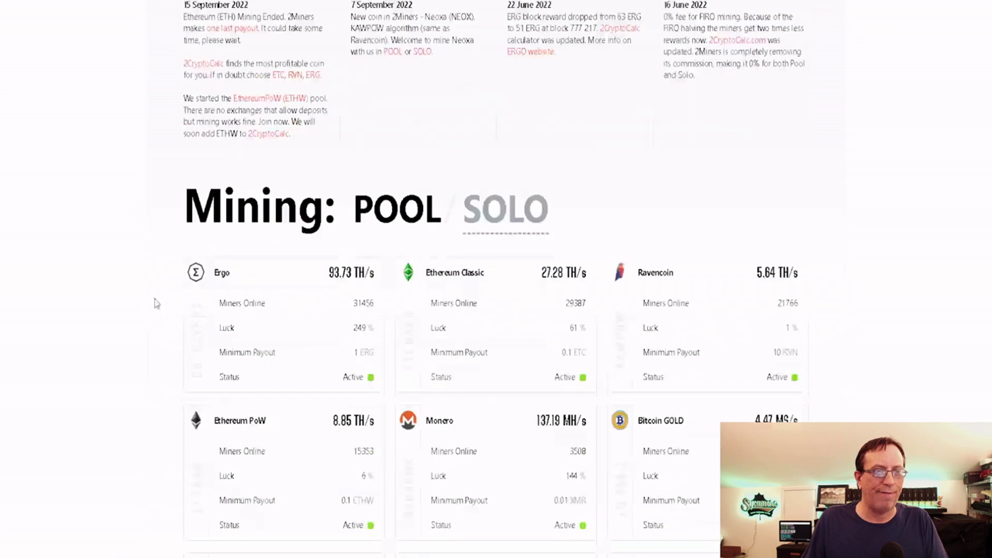
pyautogui.click(292, 305)
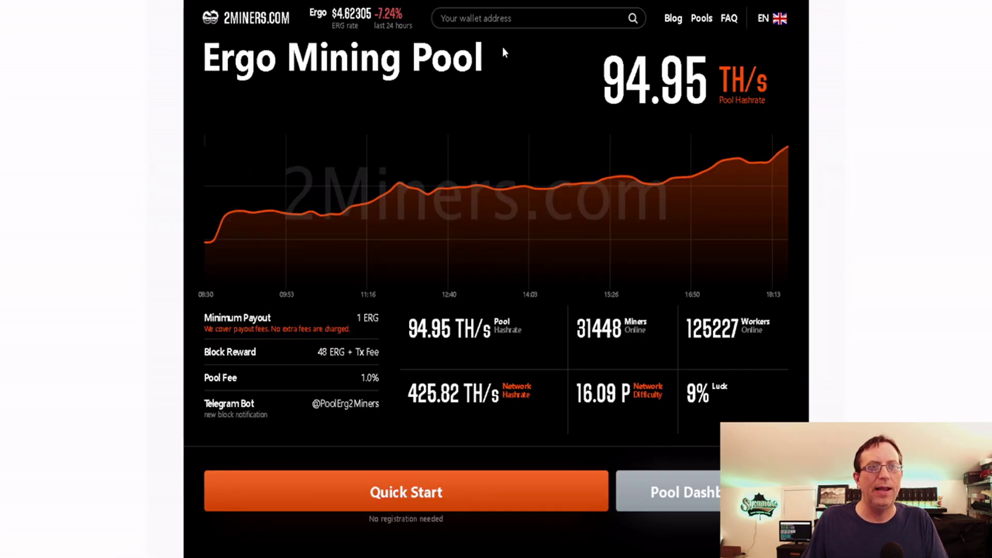
# - Paste the wallet address into the search box and look up its stats
pyautogui.click(501, 18)
pyautogui.hotkey('ctrl', 'v')
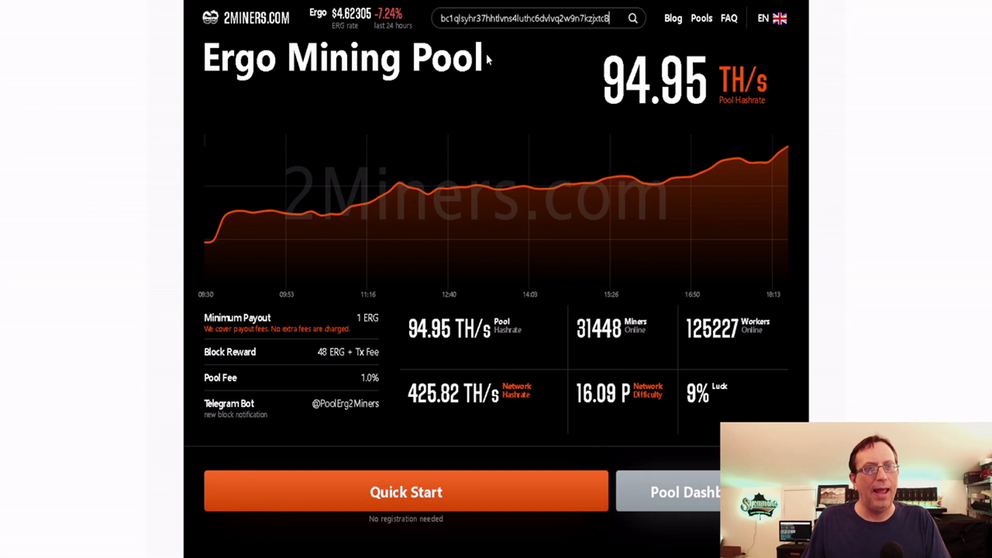
pyautogui.click(632, 20)
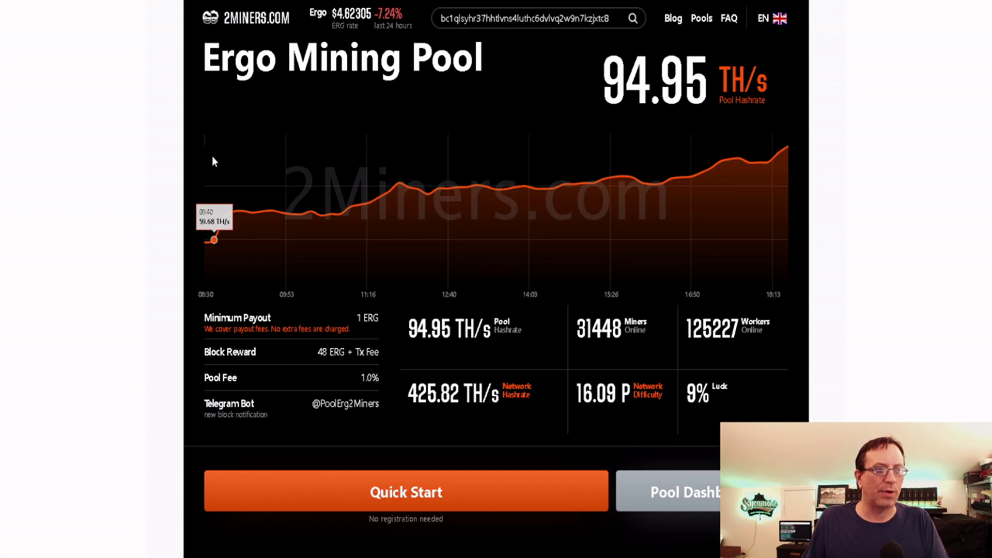
pyautogui.scroll(-3, 126, 264)
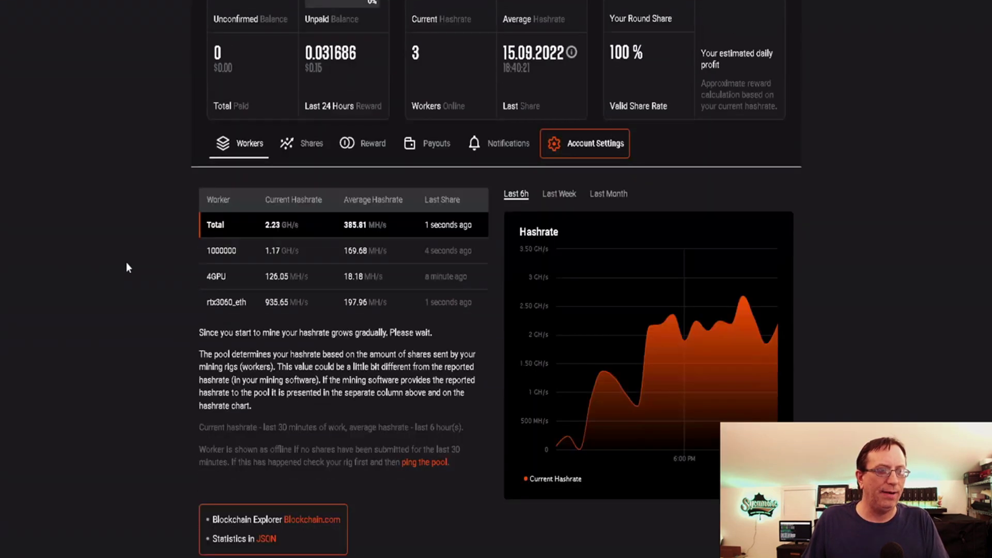
pyautogui.scroll(3, 126, 264)
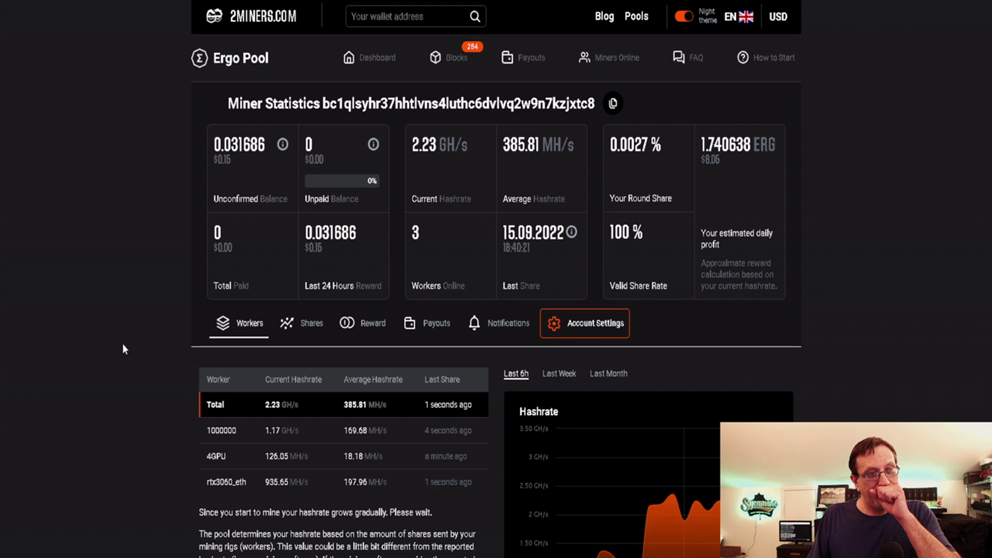
pyautogui.scroll(4, 124, 254)
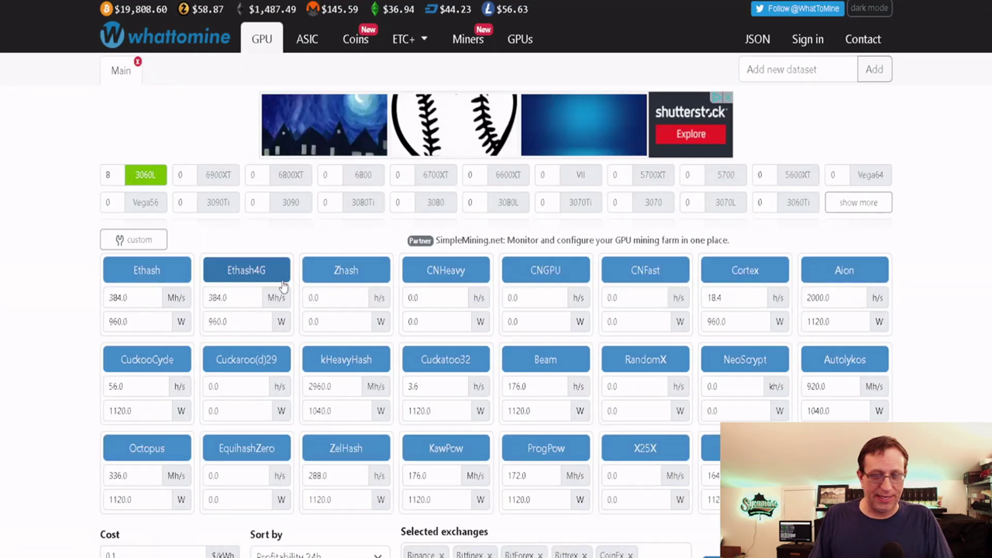
pyautogui.scroll(-6, 638, 343)
pyautogui.scroll(-1, 654, 331)
pyautogui.scroll(3, 716, 319)
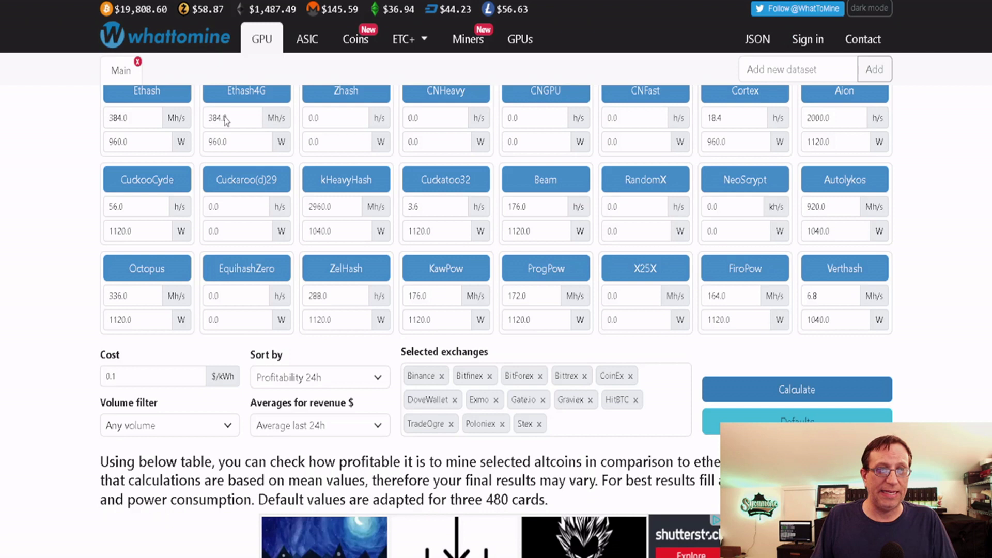
pyautogui.scroll(-6, 247, 236)
pyautogui.scroll(-2, 247, 236)
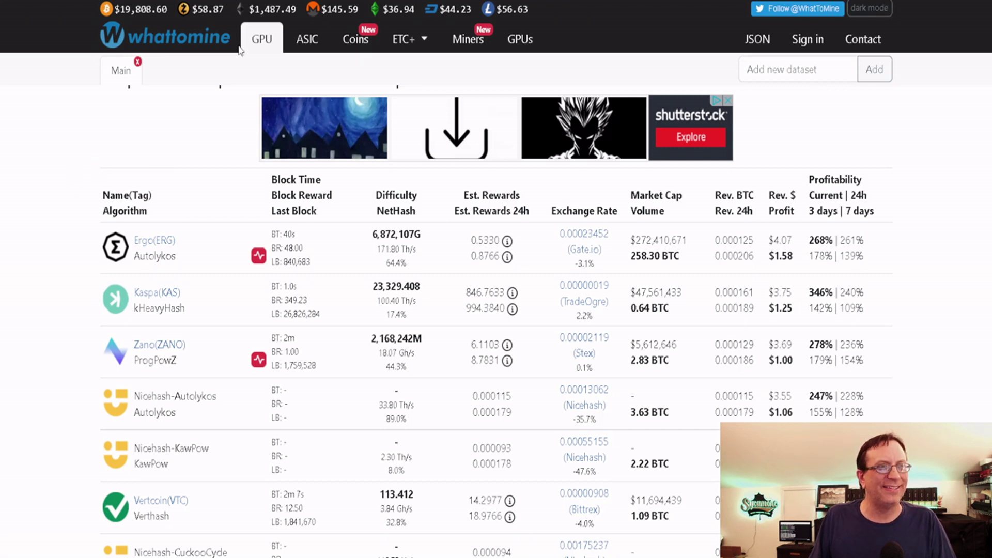
pyautogui.scroll(10, 55, 150)
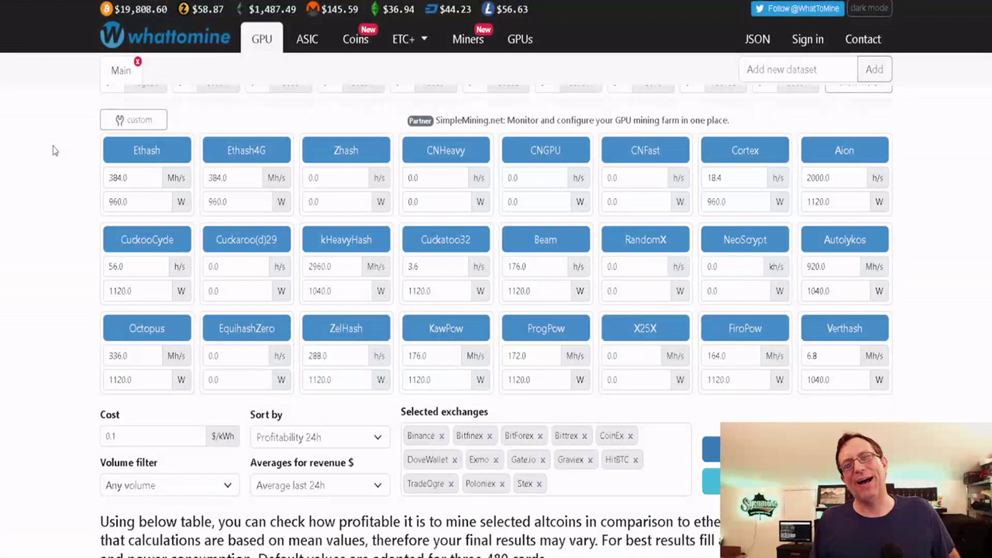